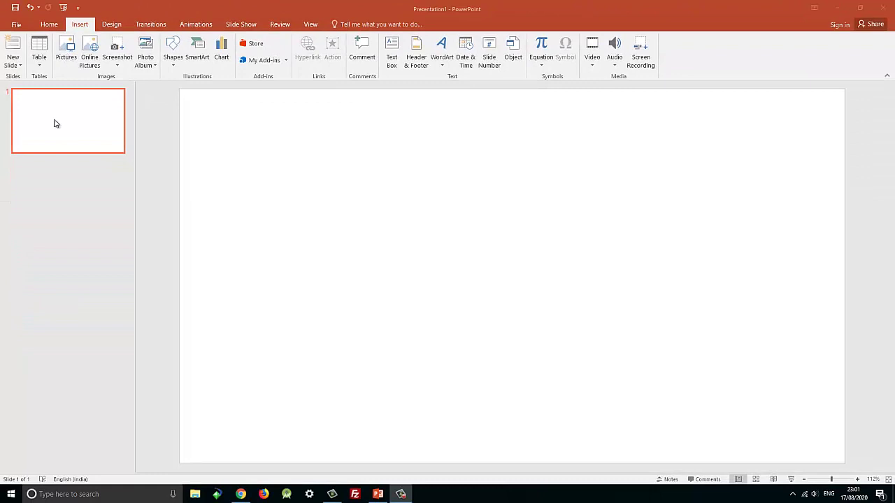
Minimize the blank Presentation1 window so the Windows desktop shows.
{"action": "left_click", "coordinate": [838, 9]}
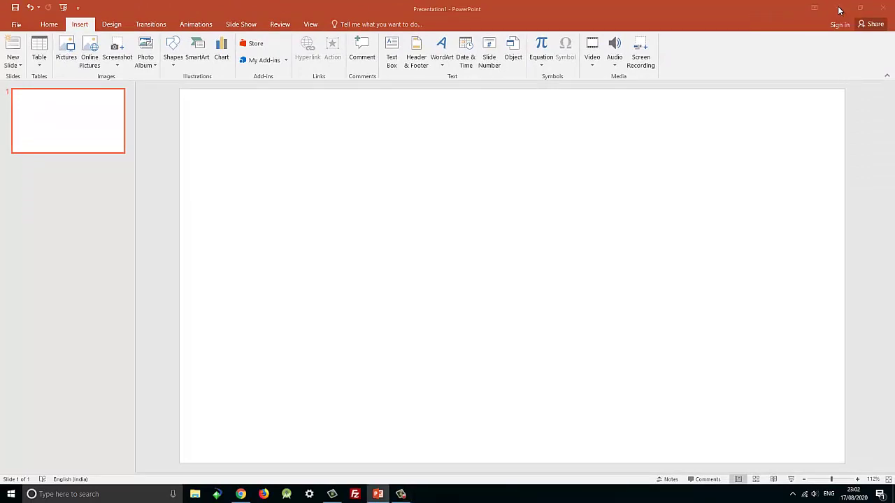
{"action": "left_click", "coordinate": [839, 10]}
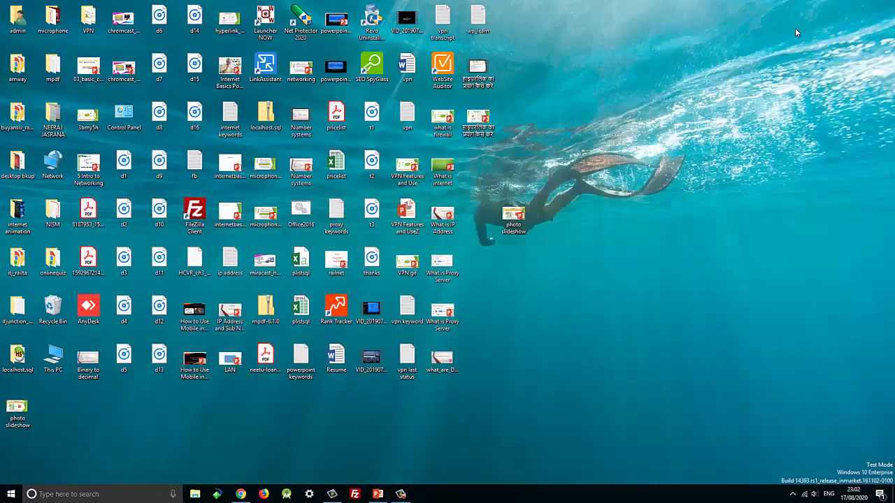
Check the five portraits in Pictures > gk images > political leaders, then return to PowerPoint.
{"action": "left_click", "coordinate": [195, 494]}
{"action": "double_click", "coordinate": [439, 205]}
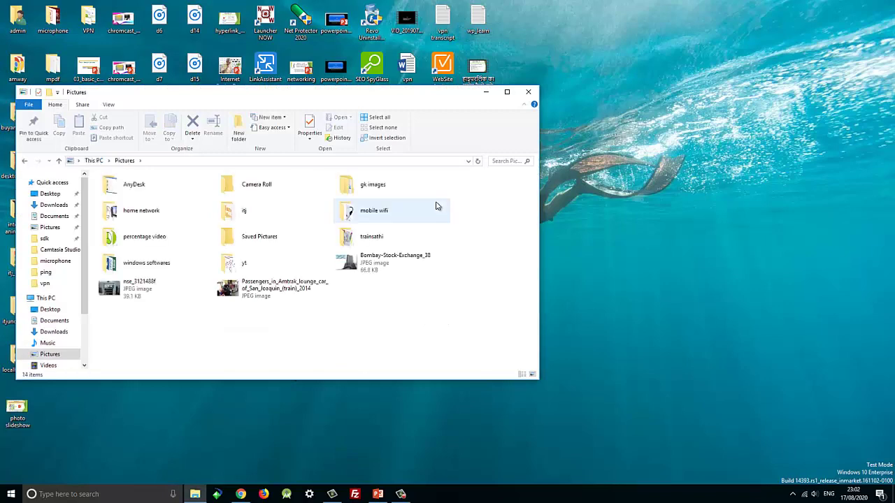
{"action": "left_click", "coordinate": [506, 91]}
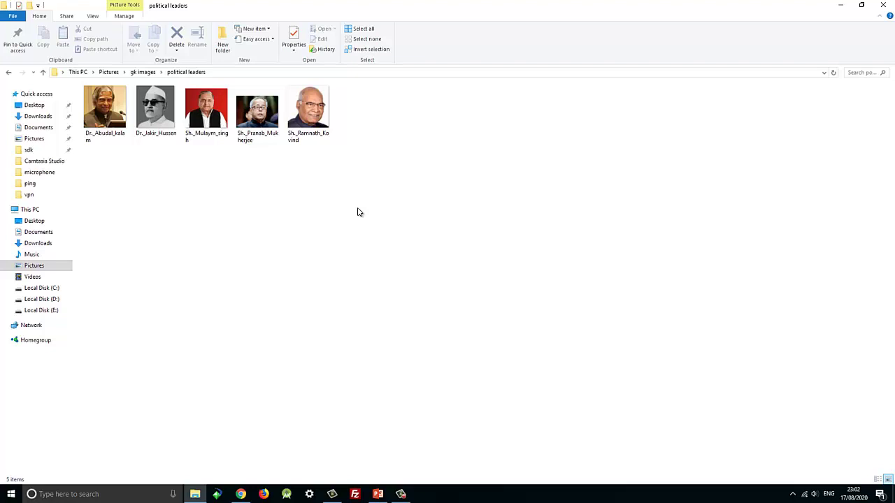
{"action": "left_click", "coordinate": [378, 494]}
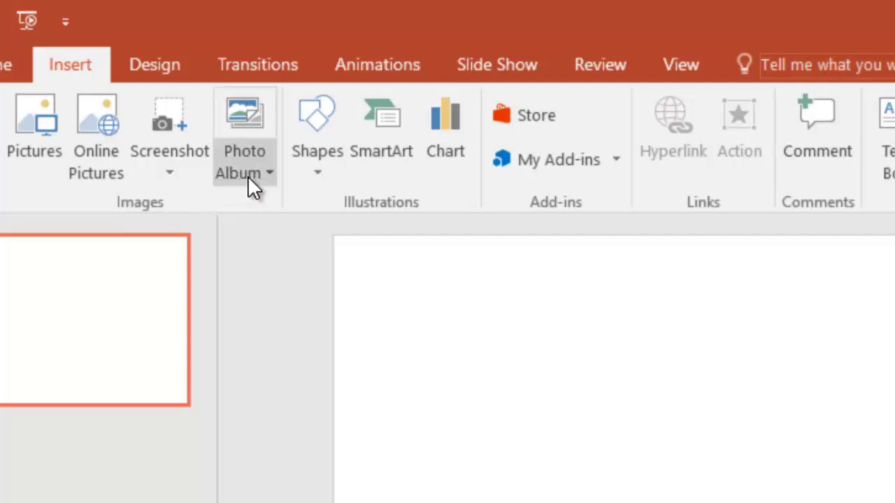
Start a new photo album from disk and select all five political leaders portraits.
{"action": "left_click", "coordinate": [251, 140]}
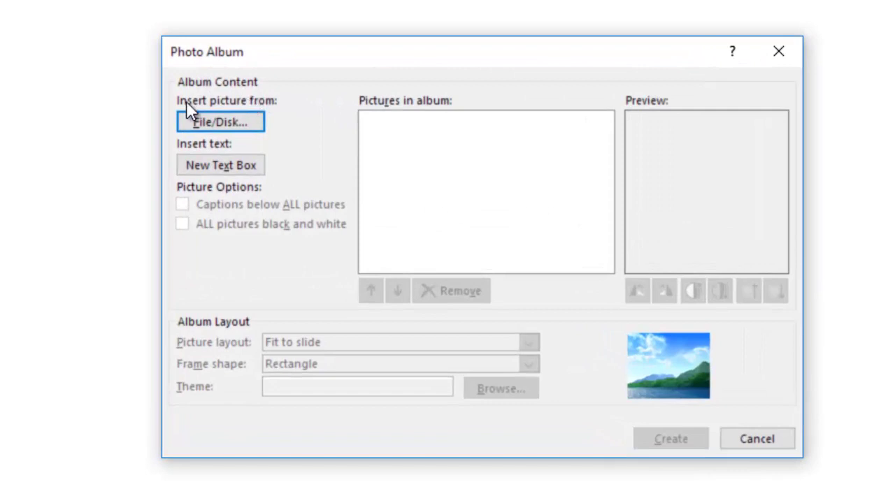
{"action": "left_click", "coordinate": [223, 124]}
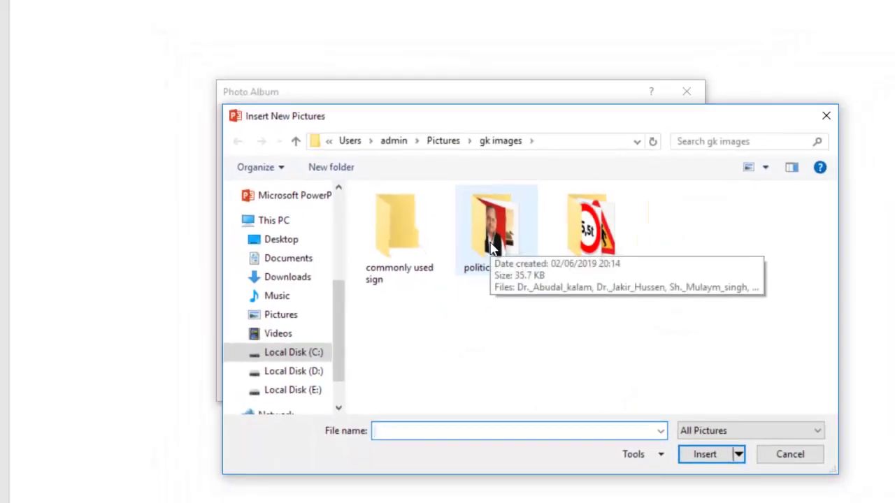
{"action": "double_click", "coordinate": [491, 237]}
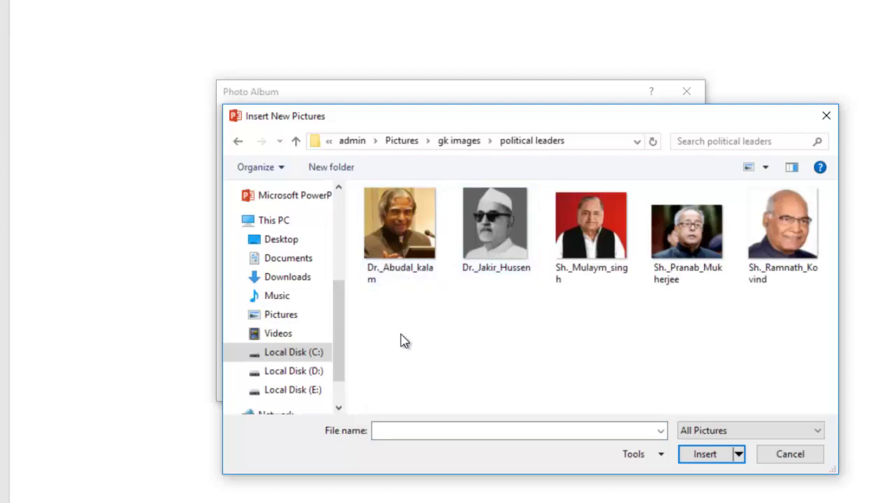
{"action": "mouse_move", "coordinate": [380, 326]}
{"action": "left_mouse_down"}
{"action": "mouse_move", "coordinate": [472, 330]}
{"action": "mouse_move", "coordinate": [804, 197]}
{"action": "left_mouse_up"}
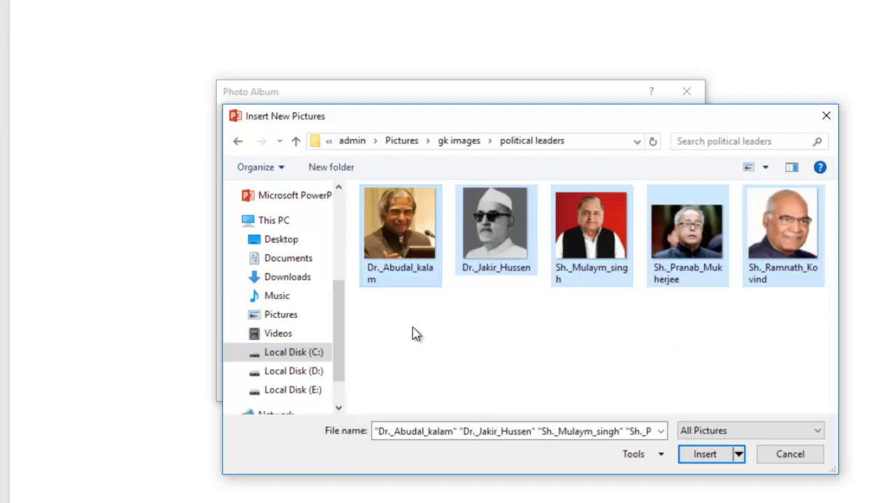
Add the five portraits to the album and preview each one in the picture list.
{"action": "left_click", "coordinate": [705, 455]}
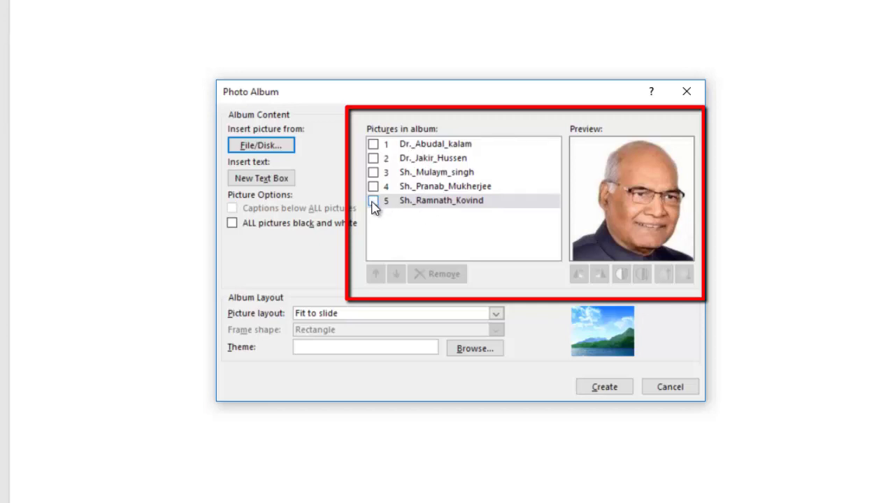
{"action": "left_click", "coordinate": [409, 202]}
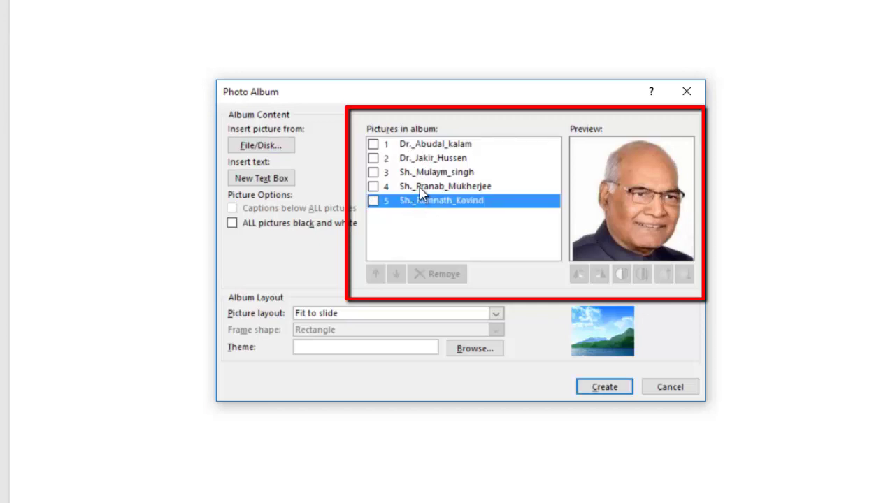
{"action": "left_click", "coordinate": [420, 188]}
{"action": "left_click", "coordinate": [421, 174]}
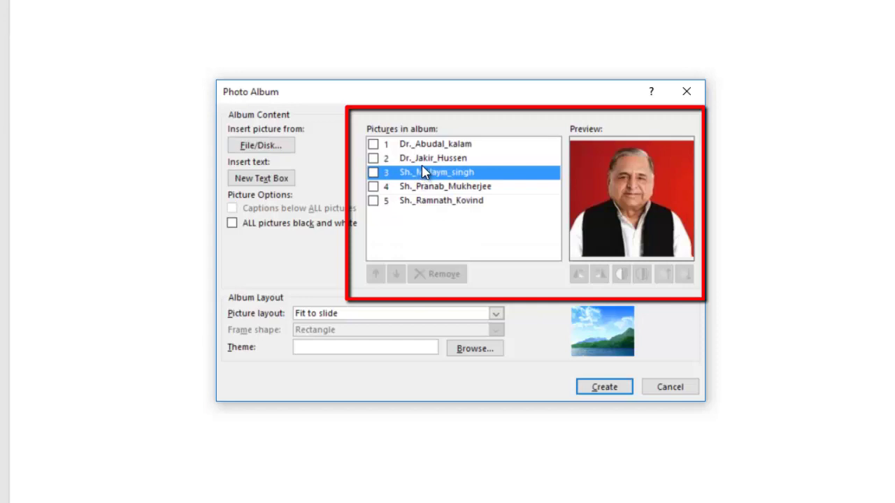
{"action": "left_click", "coordinate": [423, 160]}
{"action": "left_click", "coordinate": [430, 145]}
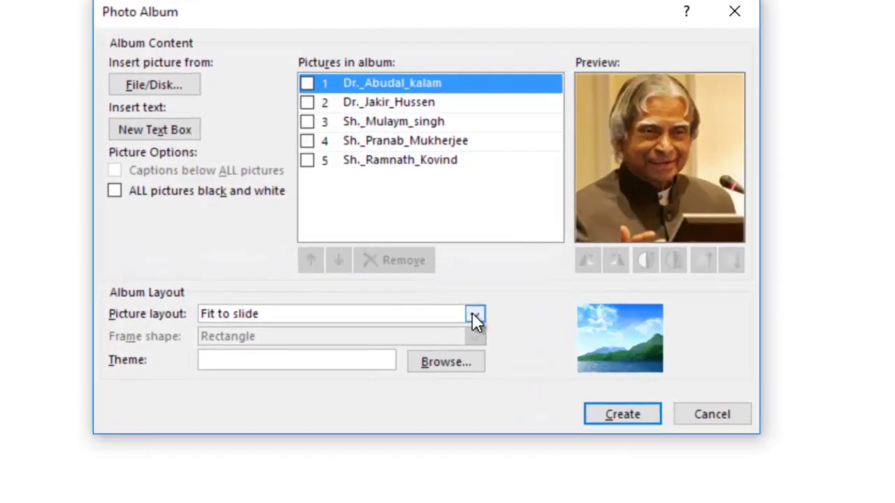
Keep the picture layout as Fit to slide and create the photo album.
{"action": "left_click", "coordinate": [494, 314]}
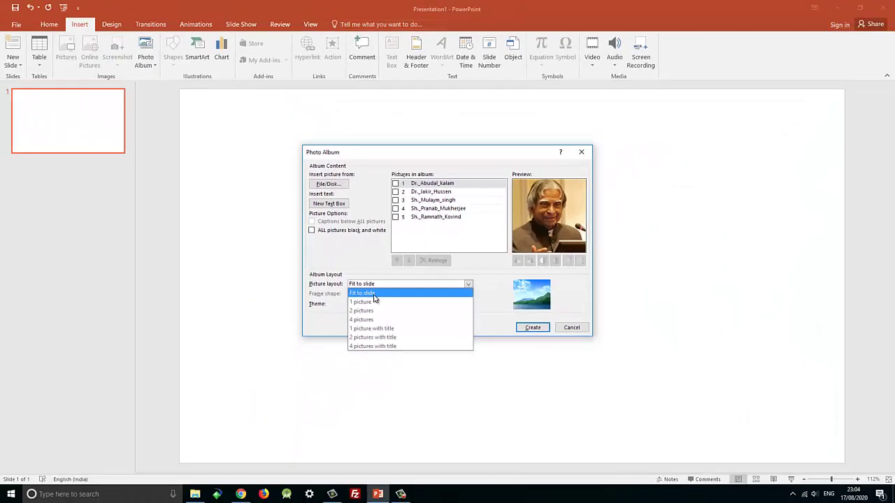
{"action": "left_click", "coordinate": [373, 294]}
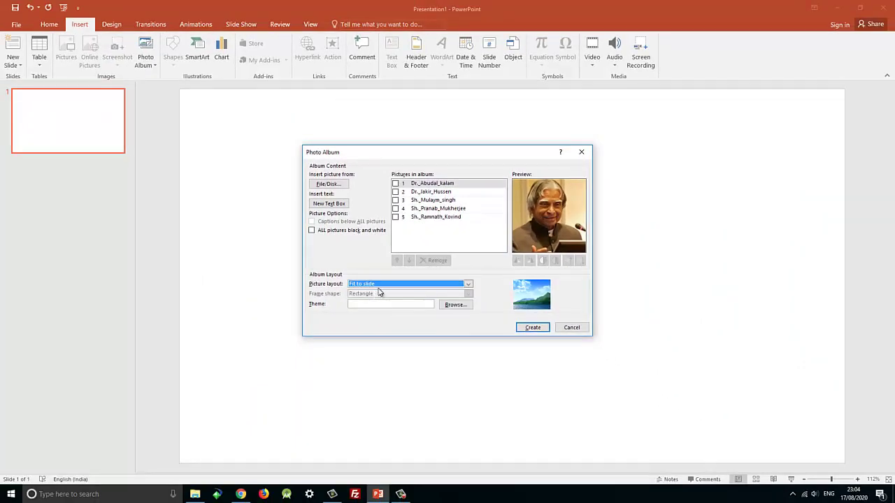
{"action": "left_click", "coordinate": [531, 328]}
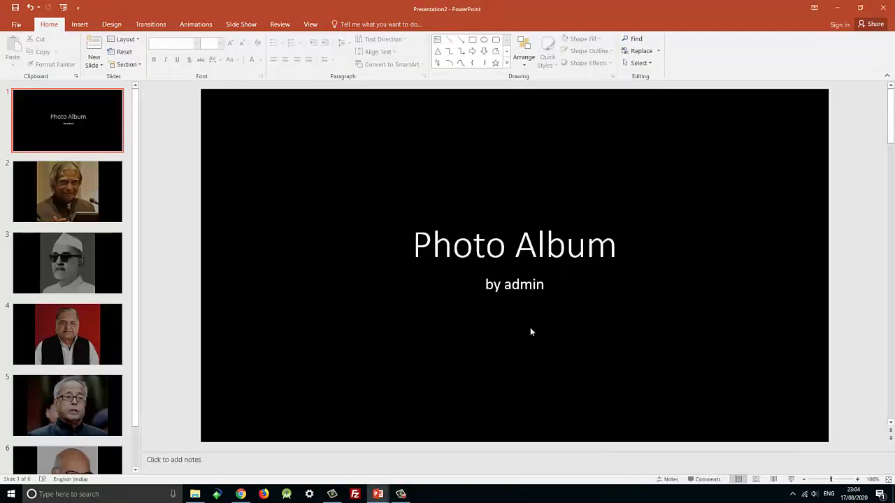
Retitle the title slide 'Political Leaders In India' and move the title box higher.
{"action": "left_click", "coordinate": [81, 137]}
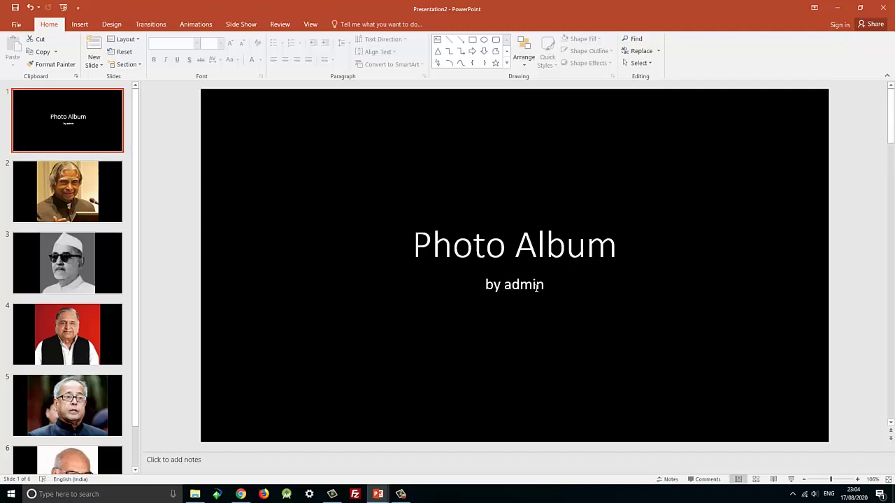
{"action": "left_click", "coordinate": [414, 244]}
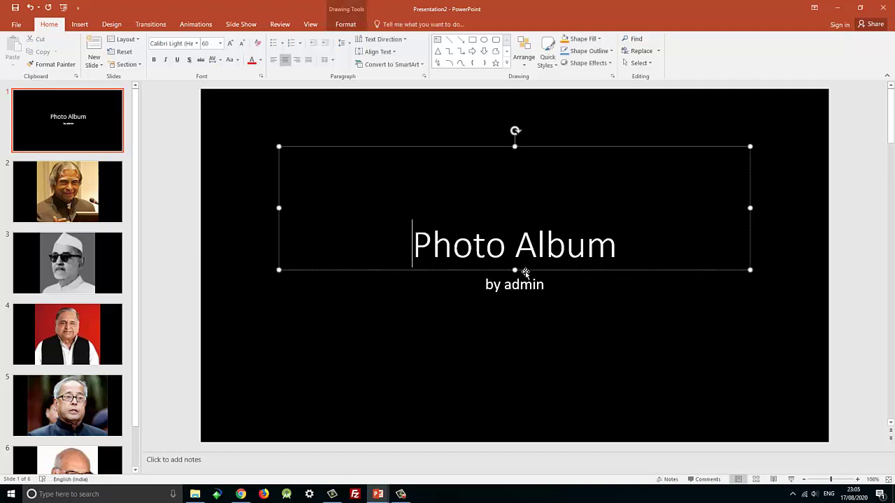
{"action": "left_click_drag", "start_coordinate": [515, 270], "coordinate": [516, 227]}
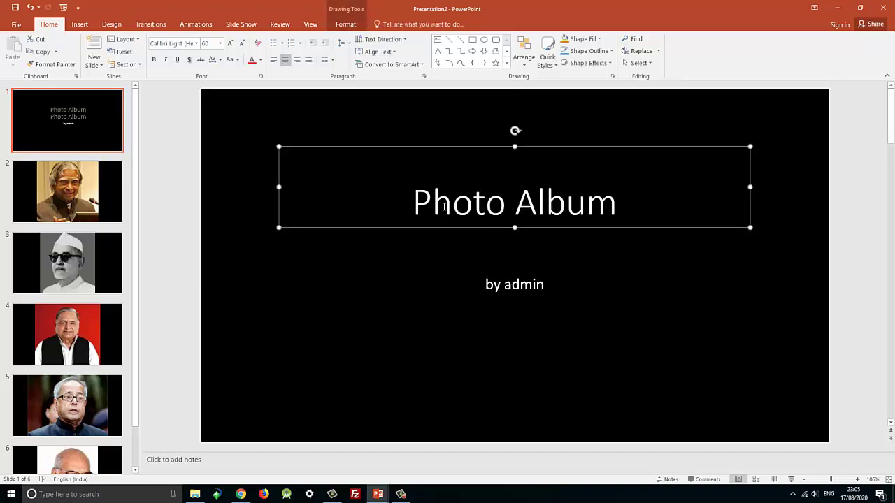
{"action": "left_click_drag", "start_coordinate": [418, 204], "coordinate": [700, 226]}
{"action": "type", "text": "Political Leaders In India"}
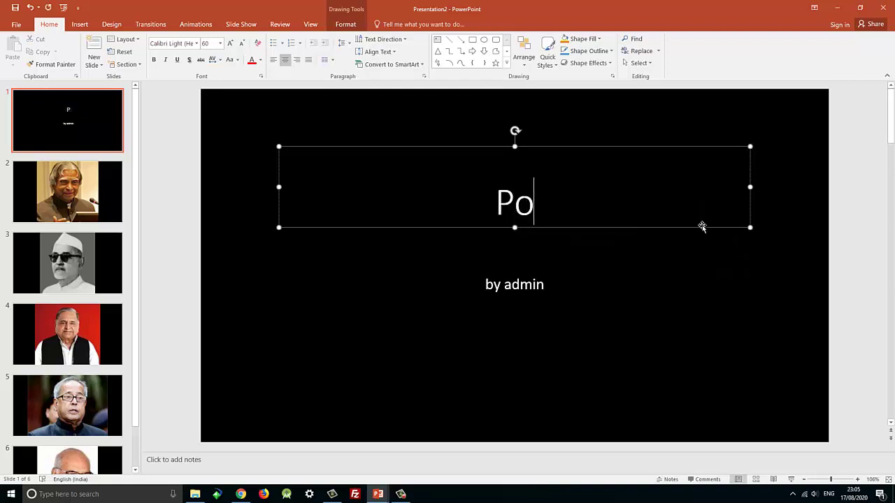
{"action": "left_click_drag", "start_coordinate": [514, 228], "coordinate": [511, 199]}
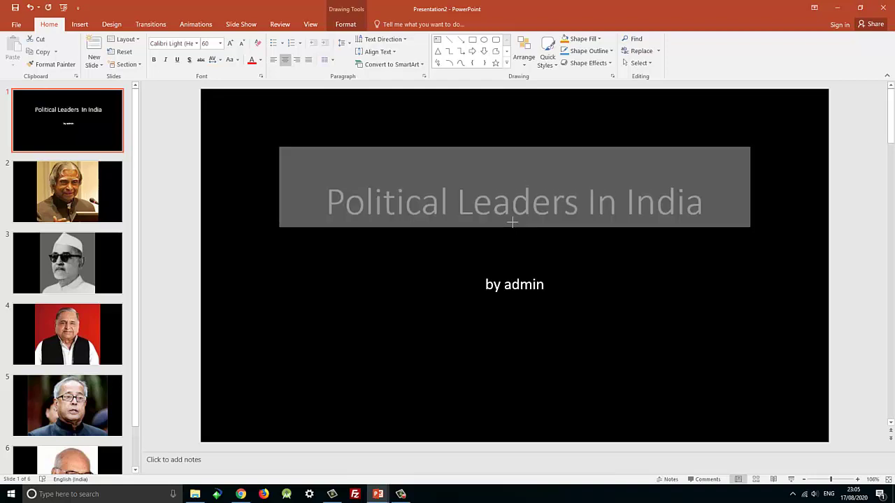
Move the by-line subtitle lower on the title slide, then go to slide 2.
{"action": "left_click", "coordinate": [504, 285]}
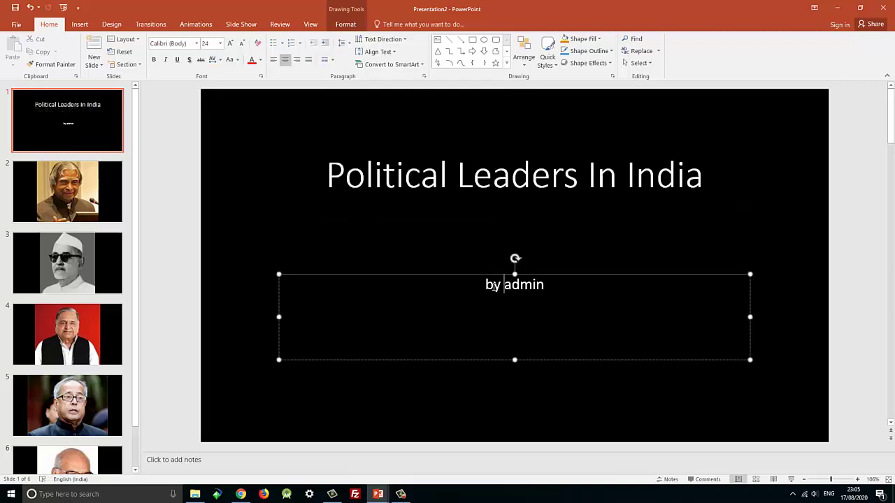
{"action": "mouse_move", "coordinate": [514, 274]}
{"action": "left_mouse_down"}
{"action": "mouse_move", "coordinate": [514, 300]}
{"action": "mouse_move", "coordinate": [550, 300]}
{"action": "left_mouse_up"}
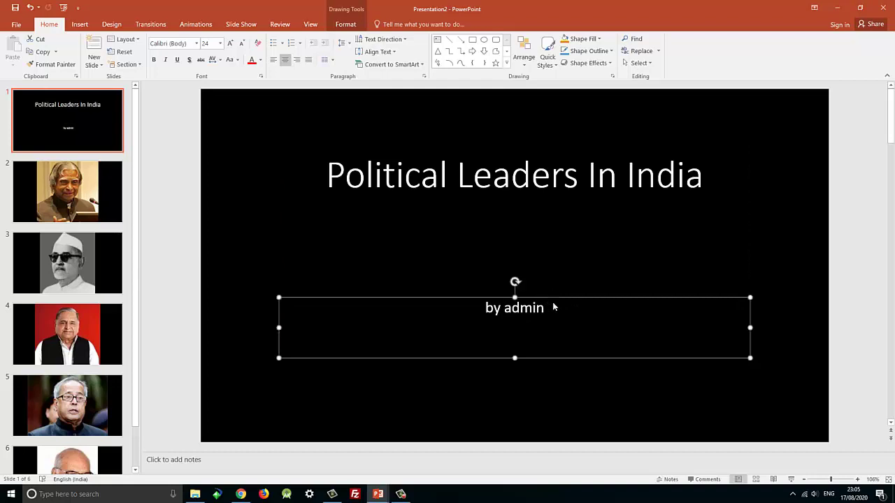
{"action": "left_click", "coordinate": [68, 192]}
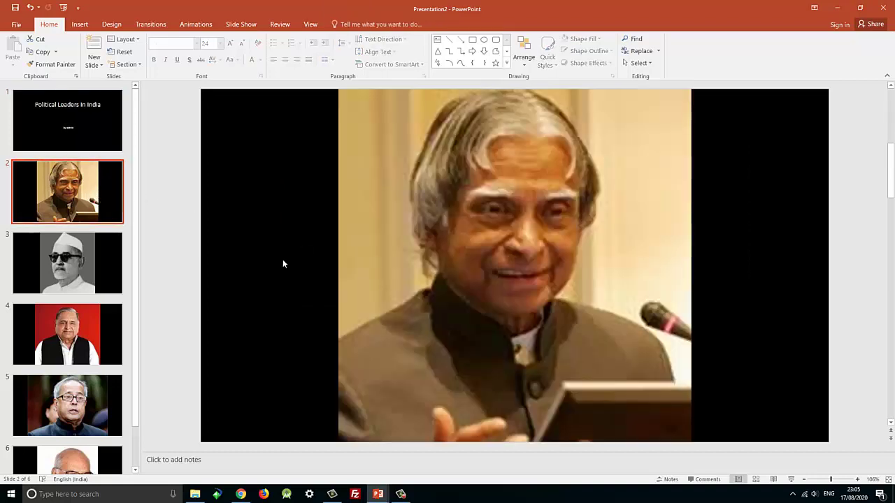
Review the portrait slides 3 to 6, then run the album as a slide show and exit.
{"action": "left_click", "coordinate": [98, 274]}
{"action": "left_click", "coordinate": [93, 318]}
{"action": "scroll", "coordinate": [105, 337], "scroll_direction": "down", "scroll_amount": 2}
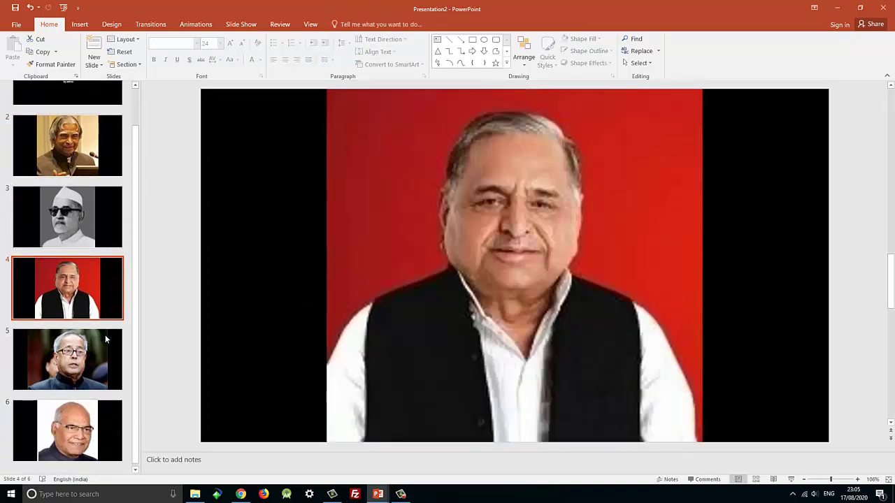
{"action": "left_click", "coordinate": [102, 345]}
{"action": "left_click", "coordinate": [77, 435]}
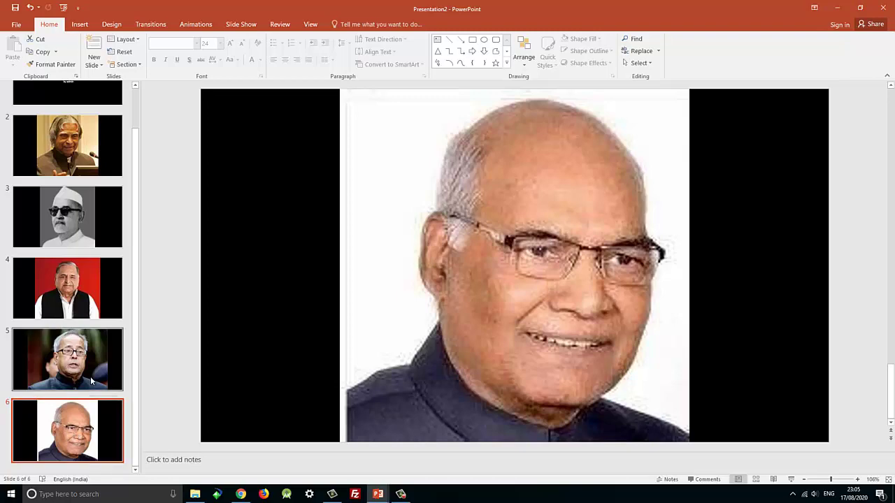
{"action": "left_click", "coordinate": [791, 480]}
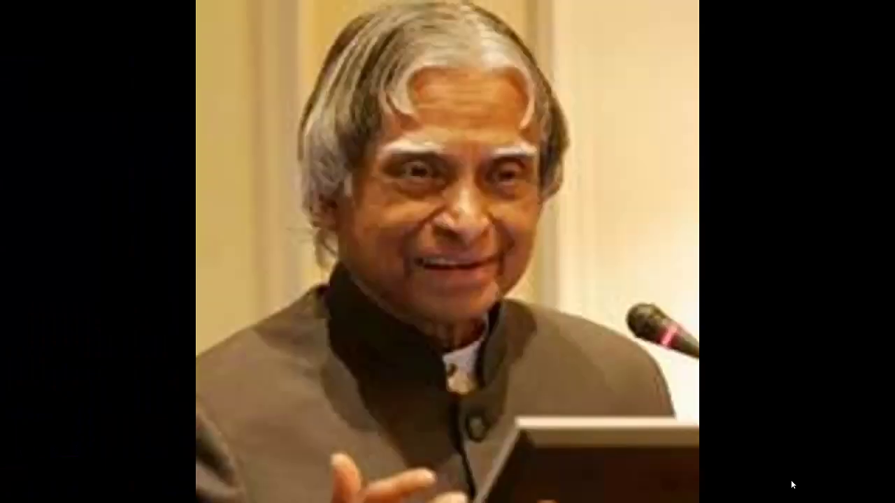
{"action": "key", "text": "Escape"}
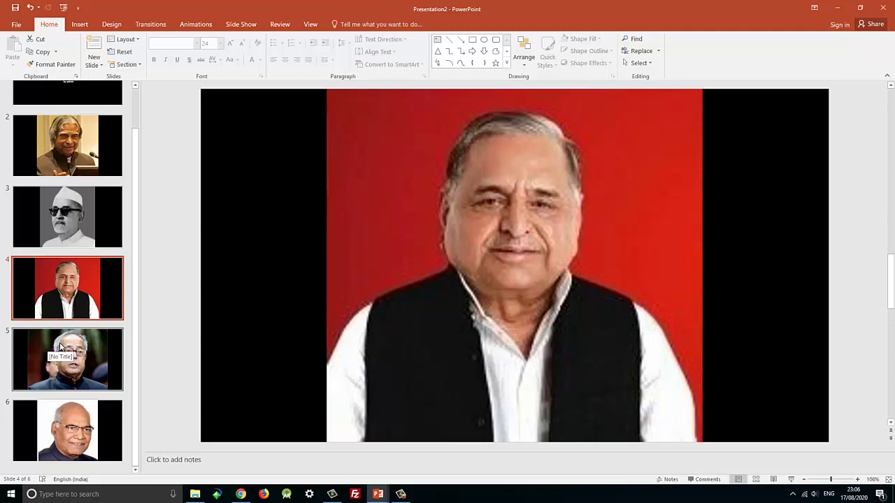
Edit the photo album to make ALL pictures black and white and update it.
{"action": "left_click", "coordinate": [87, 27]}
{"action": "left_click", "coordinate": [149, 67]}
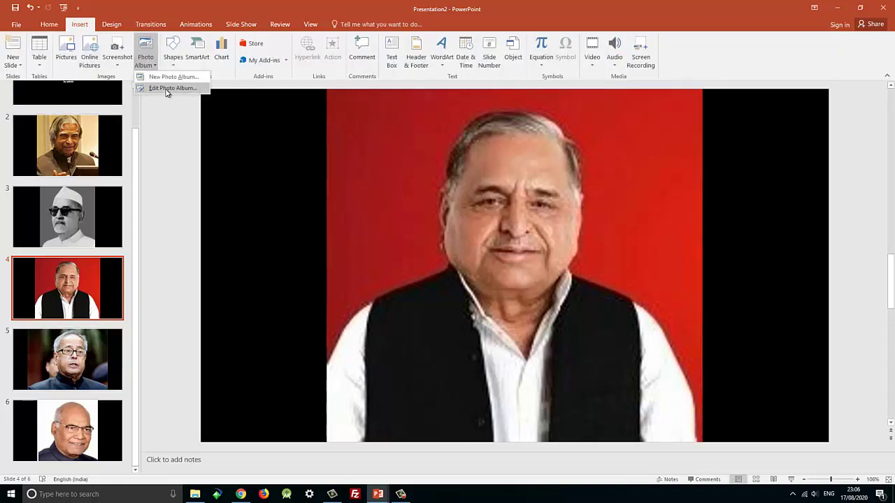
{"action": "left_click", "coordinate": [167, 89]}
{"action": "left_click_drag", "start_coordinate": [321, 148], "coordinate": [318, 133]}
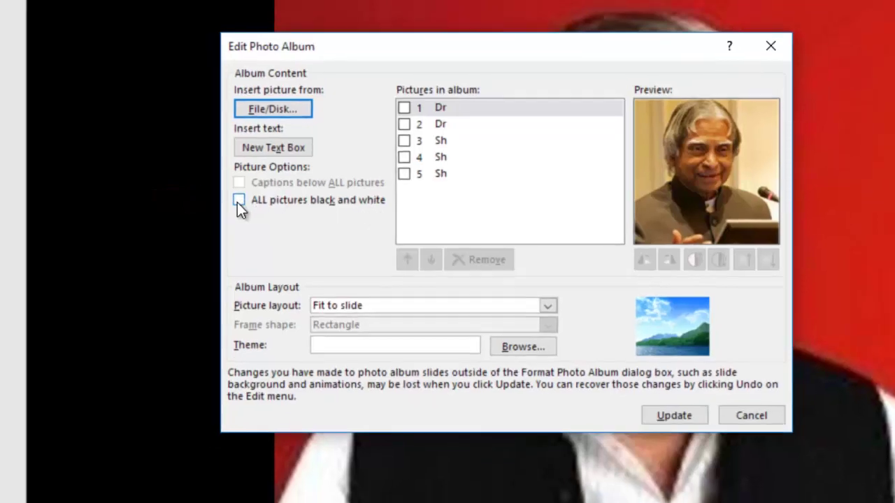
{"action": "left_click", "coordinate": [241, 198]}
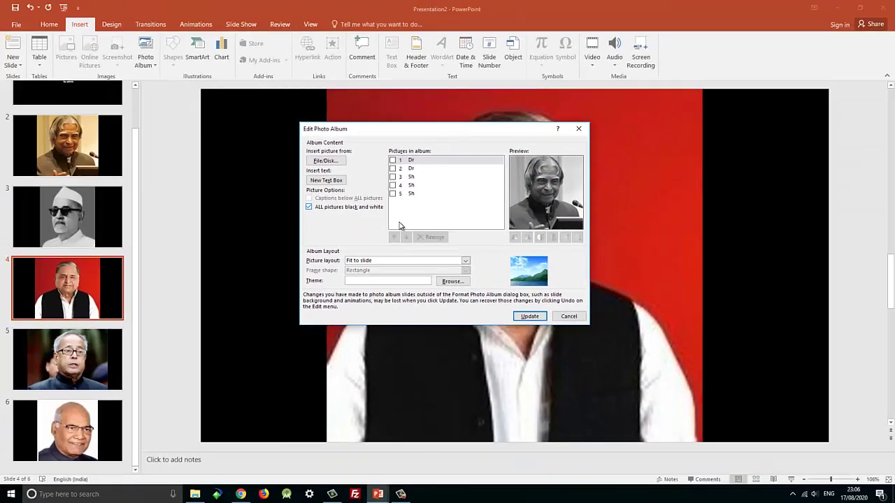
{"action": "left_click", "coordinate": [525, 316]}
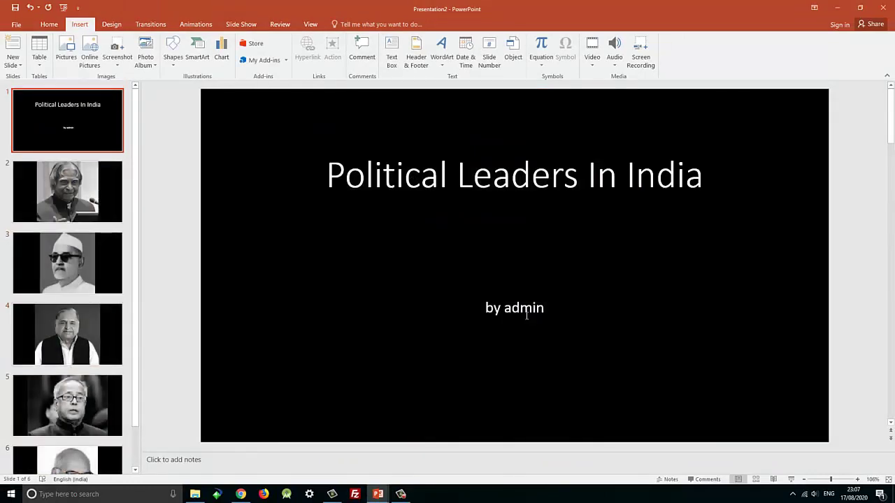
Review the black-and-white portraits on slides 2 through 6.
{"action": "left_click", "coordinate": [83, 209]}
{"action": "left_click", "coordinate": [79, 256]}
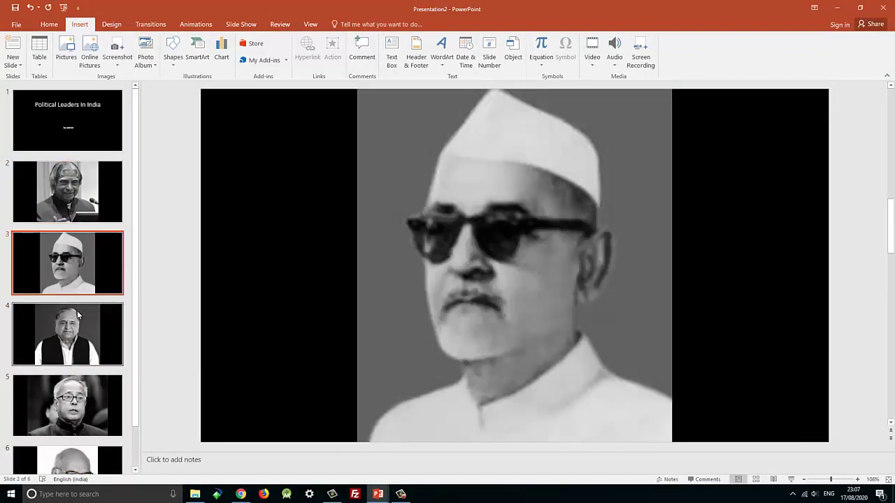
{"action": "left_click", "coordinate": [78, 313]}
{"action": "scroll", "coordinate": [105, 337], "scroll_direction": "down", "scroll_amount": 1}
{"action": "left_click", "coordinate": [108, 335]}
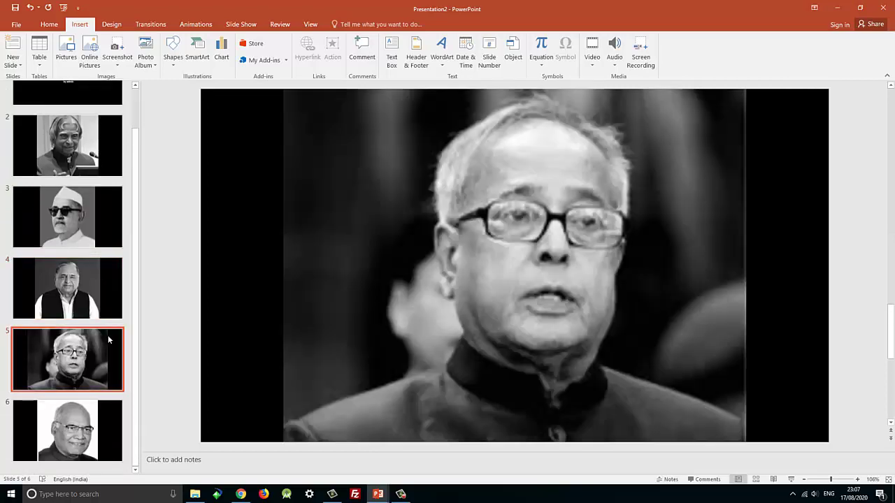
{"action": "left_click", "coordinate": [55, 414]}
{"action": "left_click", "coordinate": [146, 63]}
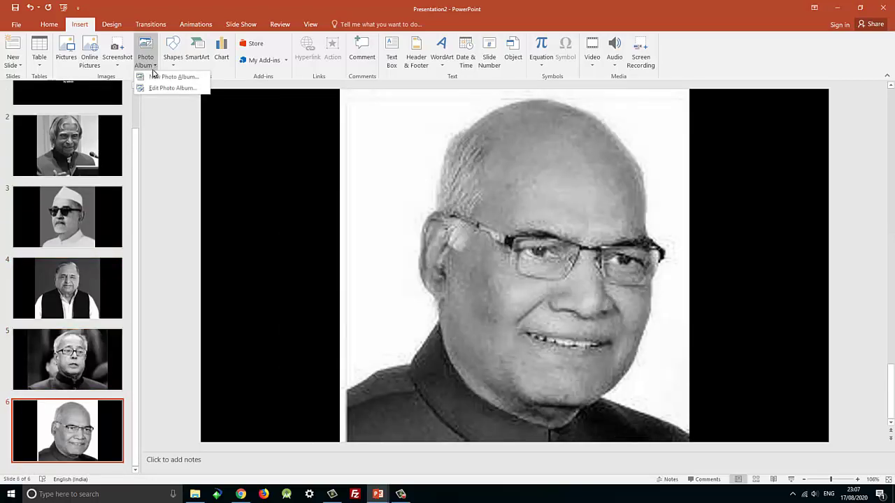
Change the photo album's picture layout to 2 pictures per slide and update.
{"action": "left_click", "coordinate": [154, 88]}
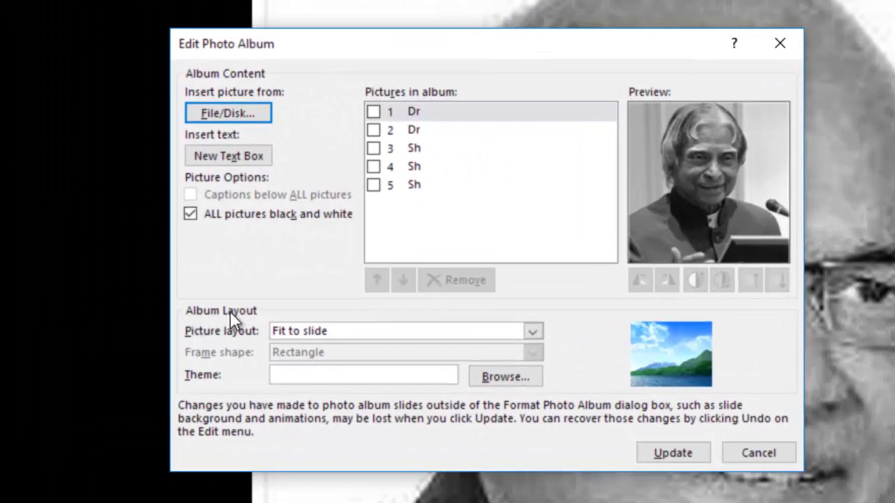
{"action": "left_click", "coordinate": [536, 328]}
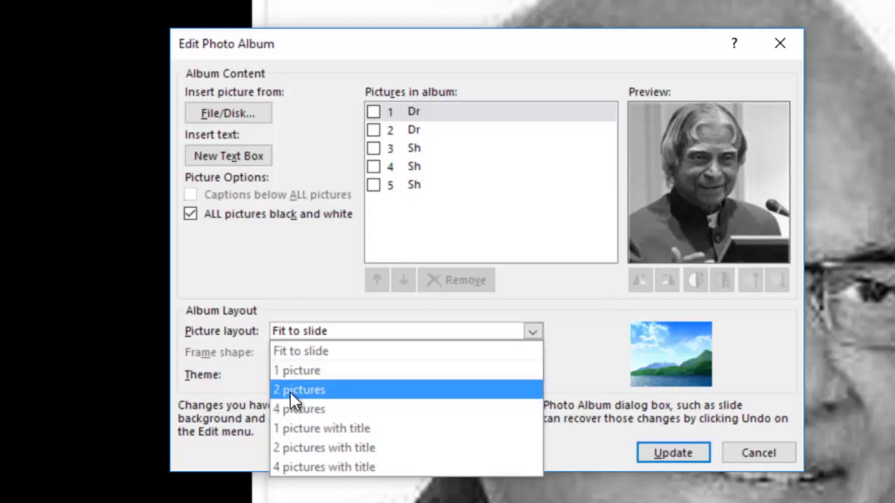
{"action": "left_click", "coordinate": [292, 390]}
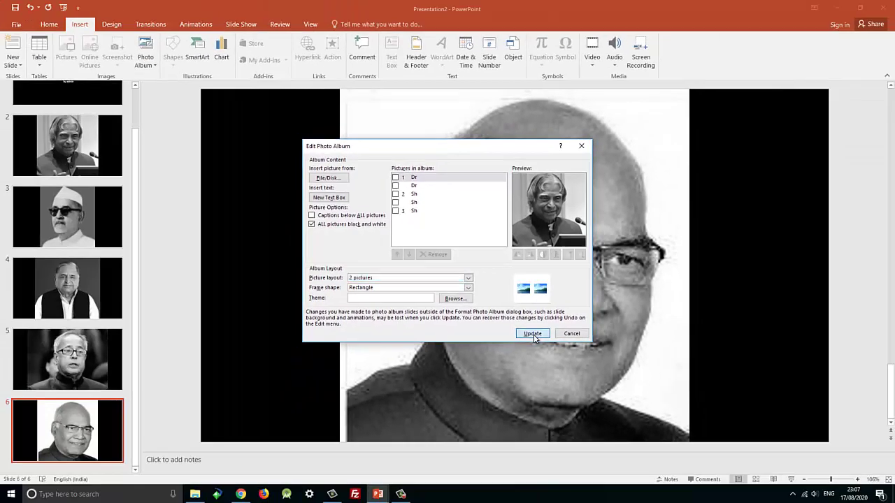
{"action": "left_click", "coordinate": [534, 334]}
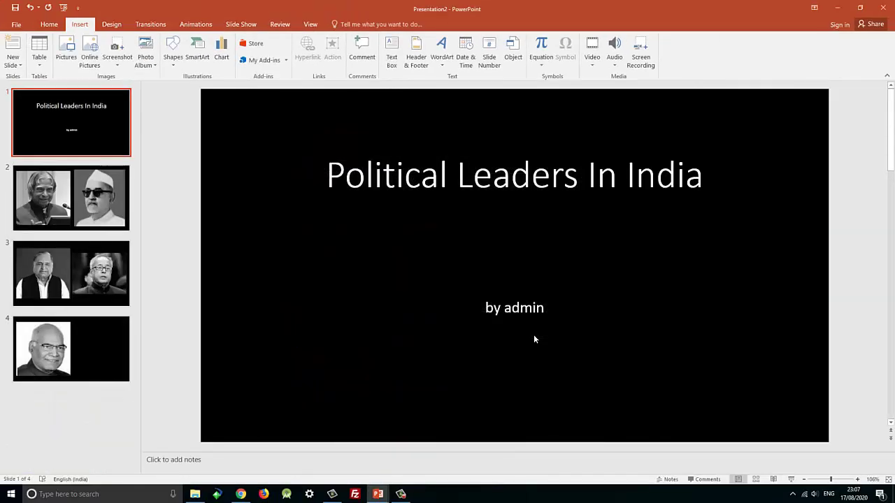
Browse slides 2 to 4 to check the paired portraits.
{"action": "left_click", "coordinate": [83, 214]}
{"action": "left_click", "coordinate": [99, 264]}
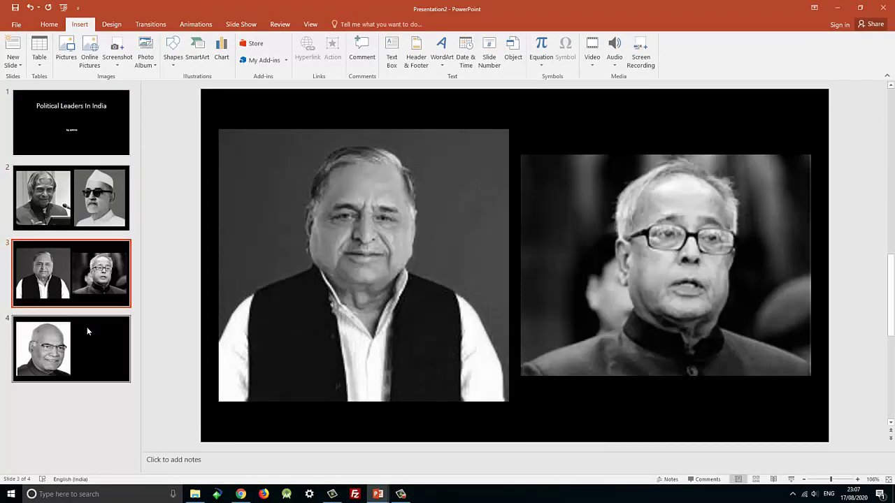
{"action": "left_click", "coordinate": [87, 326]}
{"action": "left_click", "coordinate": [60, 279]}
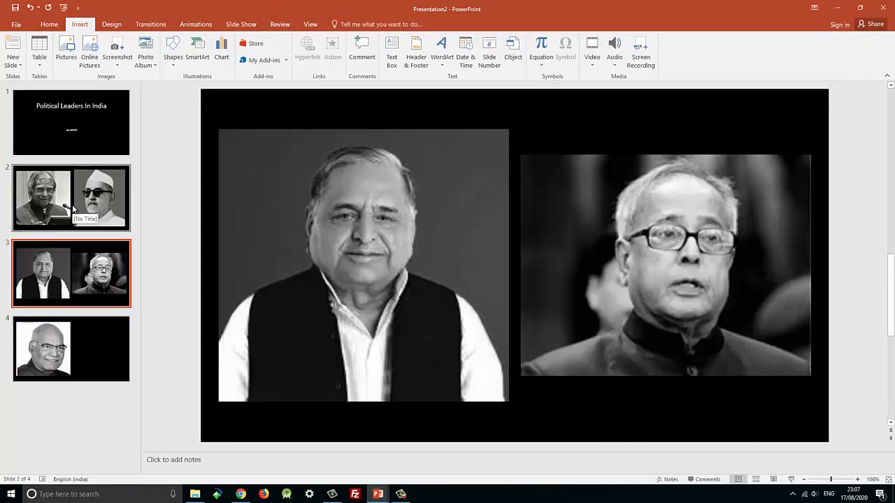
{"action": "left_click", "coordinate": [72, 207]}
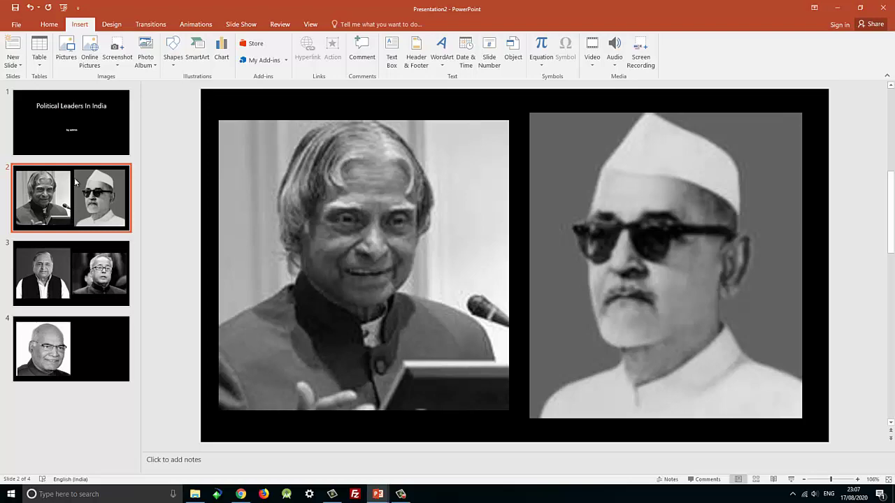
{"action": "left_click", "coordinate": [151, 64]}
{"action": "left_click", "coordinate": [151, 64]}
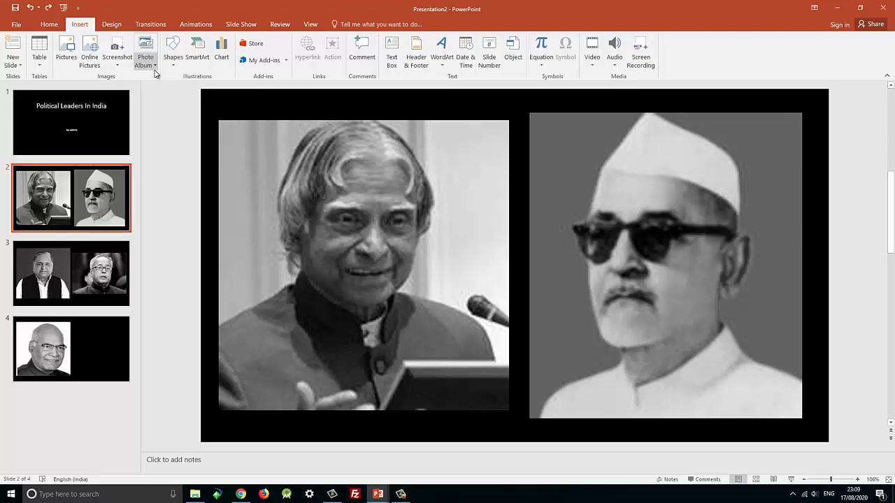
{"action": "left_click", "coordinate": [295, 124]}
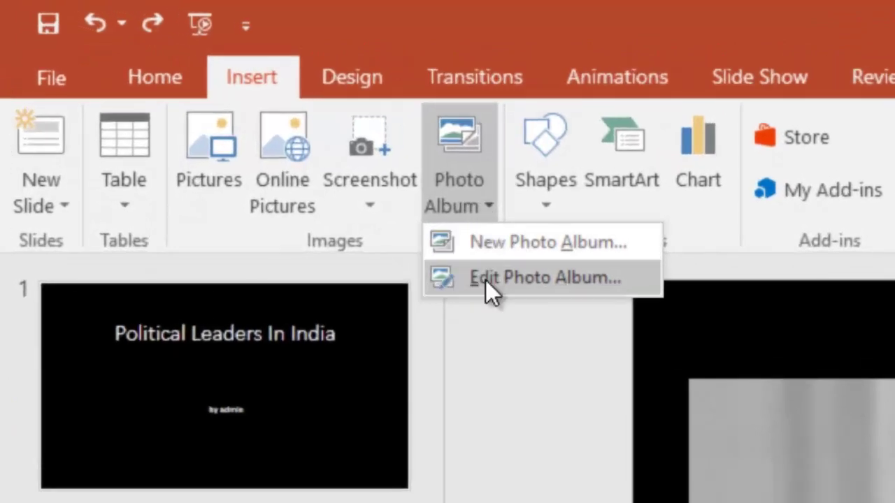
Add captions below all pictures, turn off black and white, and set layout to 1 picture.
{"action": "left_click", "coordinate": [298, 170]}
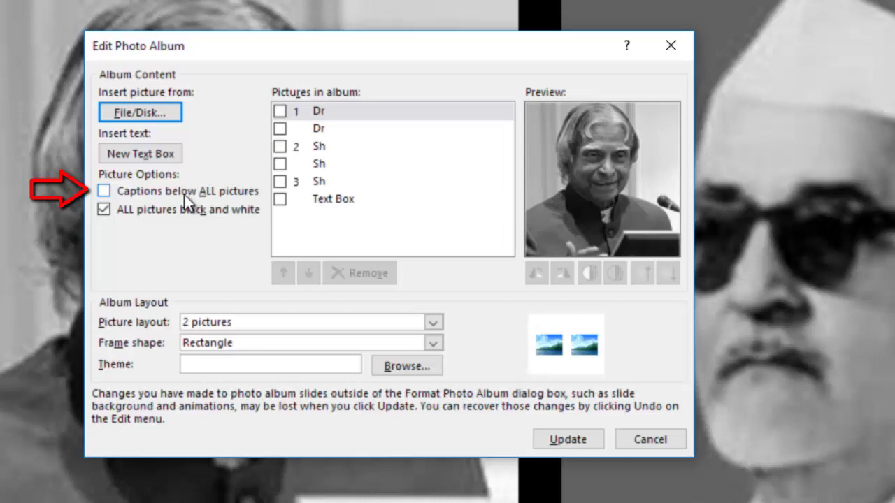
{"action": "left_click", "coordinate": [105, 194]}
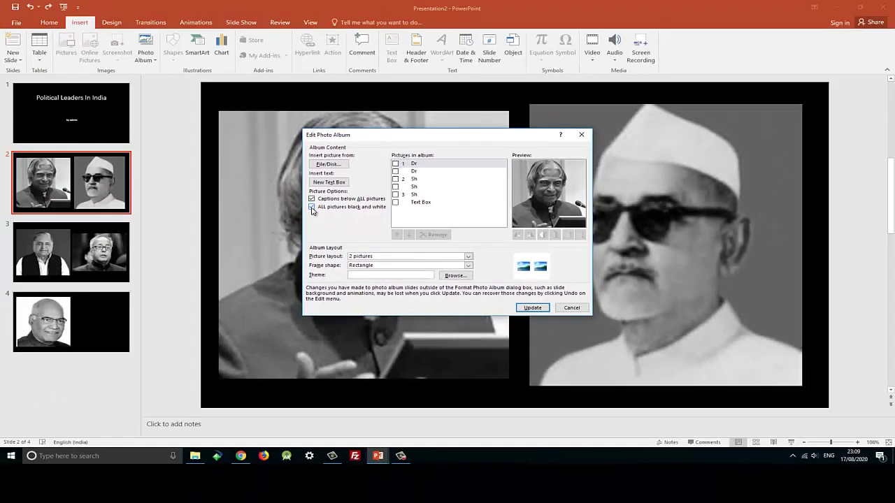
{"action": "left_click", "coordinate": [311, 207]}
{"action": "left_click", "coordinate": [467, 257]}
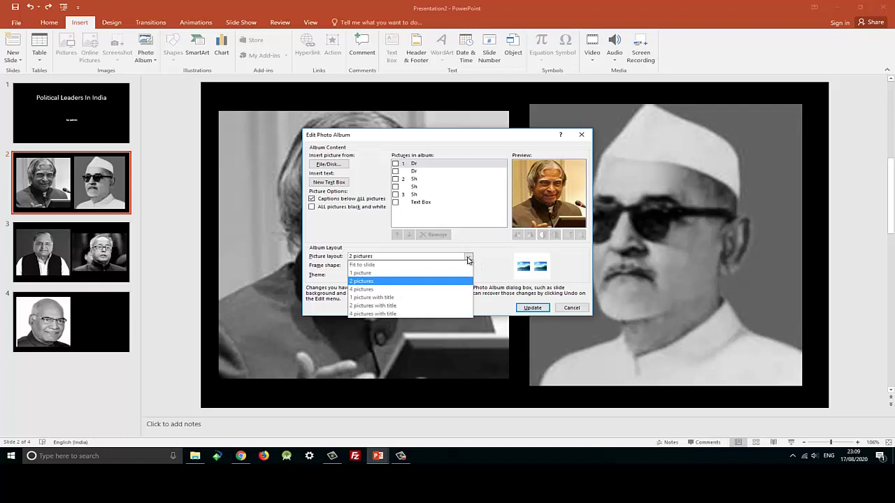
{"action": "left_click", "coordinate": [373, 273]}
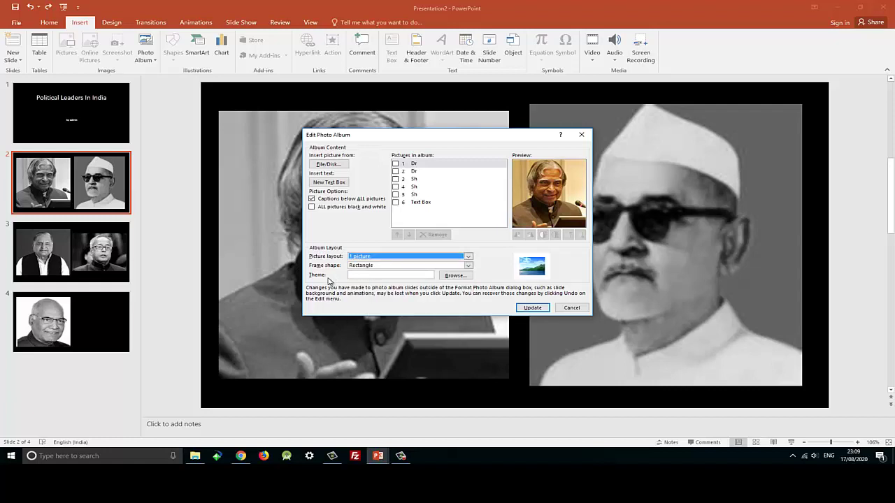
{"action": "left_click", "coordinate": [526, 308]}
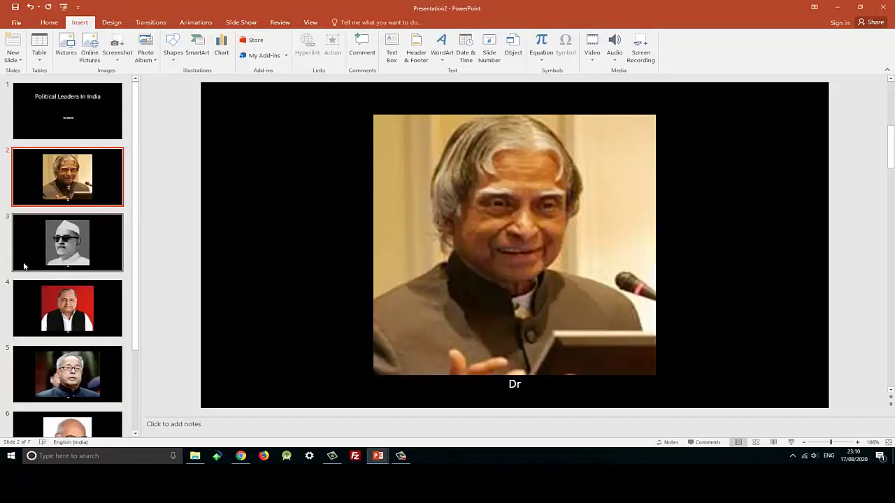
Review the captioned colour portraits on slides 3, 4 and 5.
{"action": "left_click", "coordinate": [64, 258]}
{"action": "left_click", "coordinate": [66, 307]}
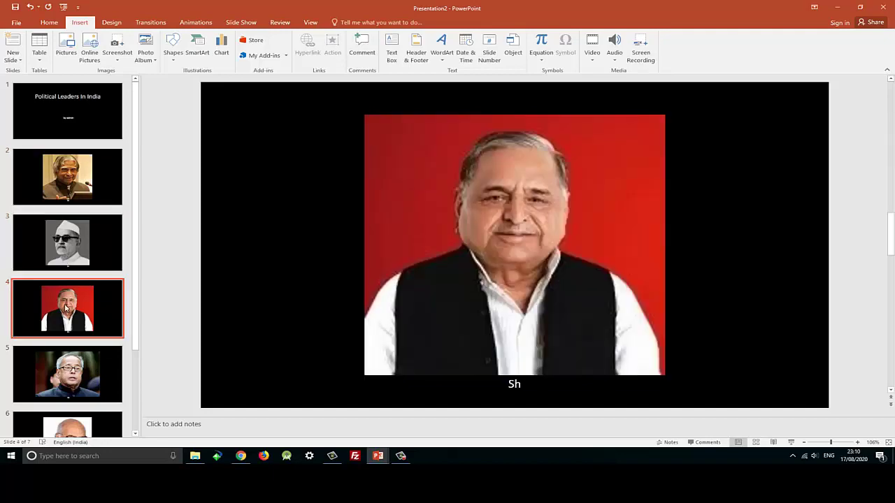
{"action": "left_click", "coordinate": [66, 370]}
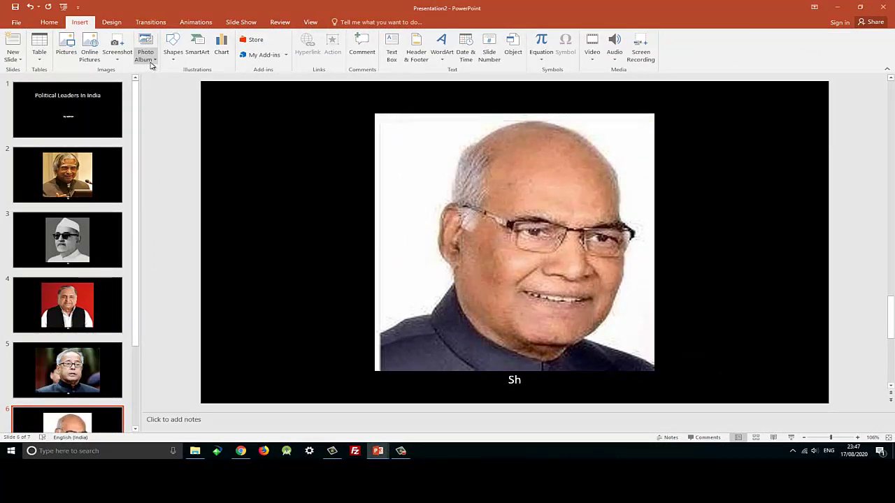
Rotate the first picture, Dr, a full turn back upright and set the frame to Simple Frame, White.
{"action": "left_click", "coordinate": [149, 62]}
{"action": "left_click", "coordinate": [154, 80]}
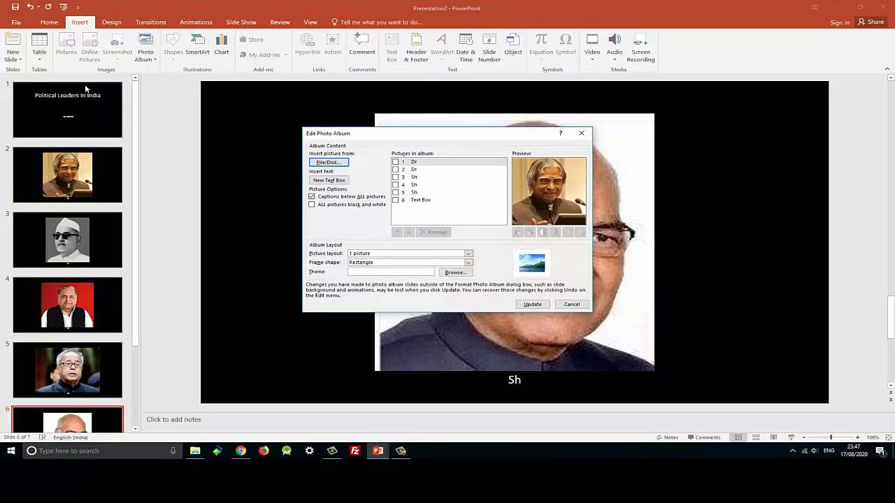
{"action": "left_click", "coordinate": [405, 162]}
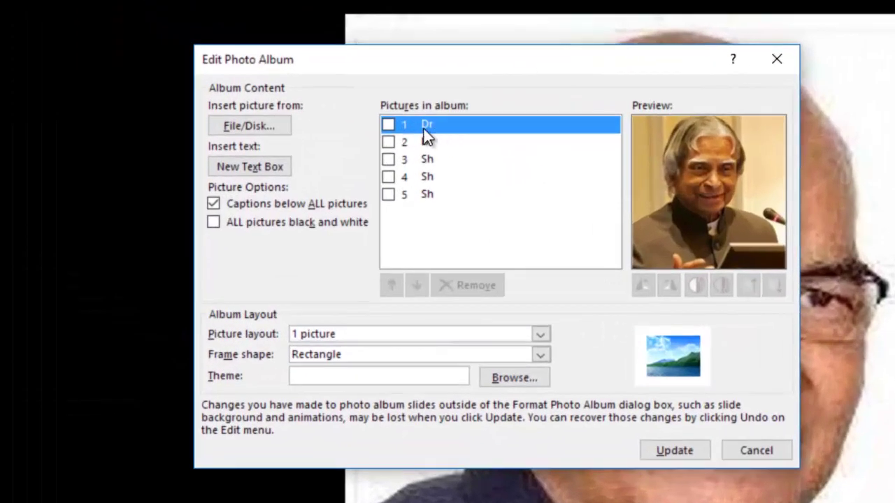
{"action": "left_click", "coordinate": [388, 126]}
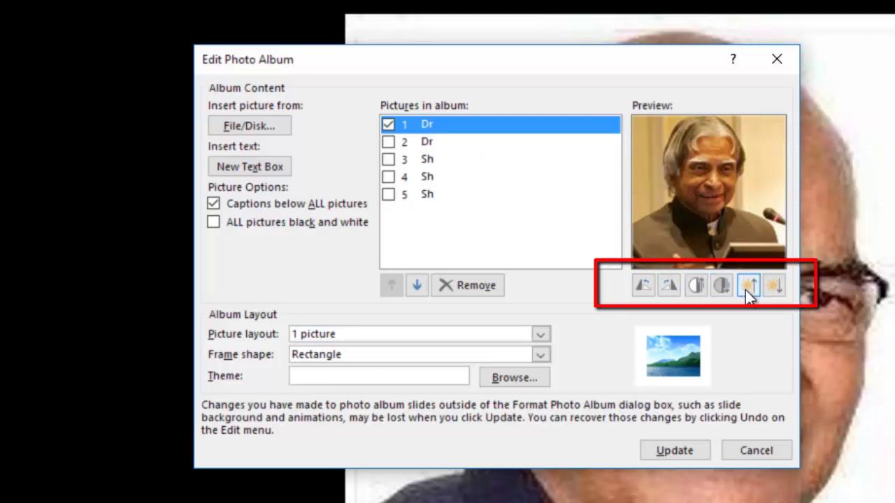
{"action": "left_click", "coordinate": [643, 288]}
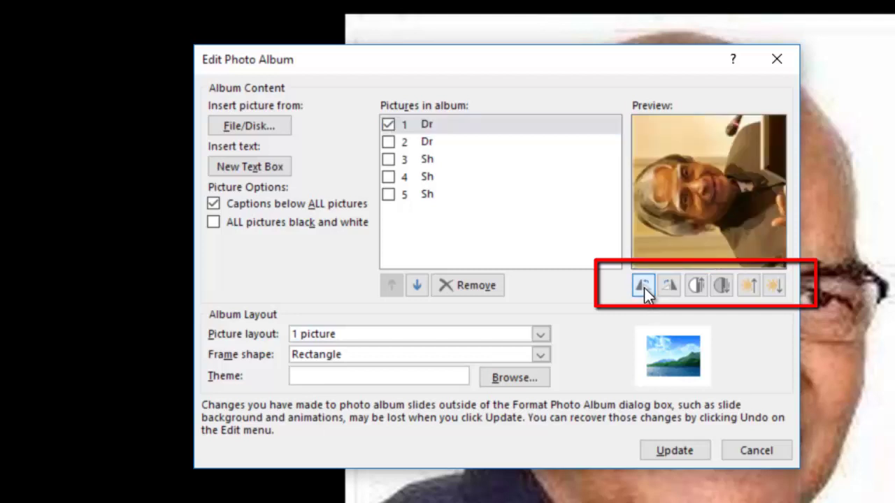
{"action": "left_click", "coordinate": [644, 287]}
{"action": "left_click", "coordinate": [644, 287]}
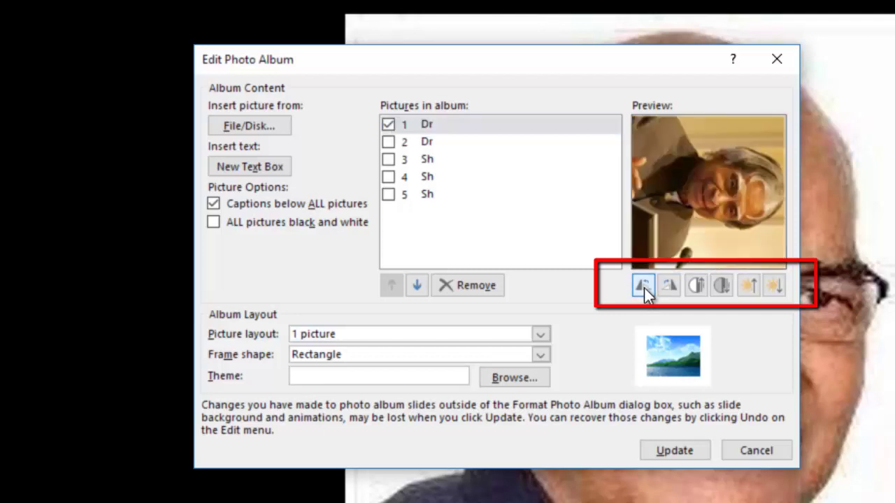
{"action": "left_click", "coordinate": [644, 287]}
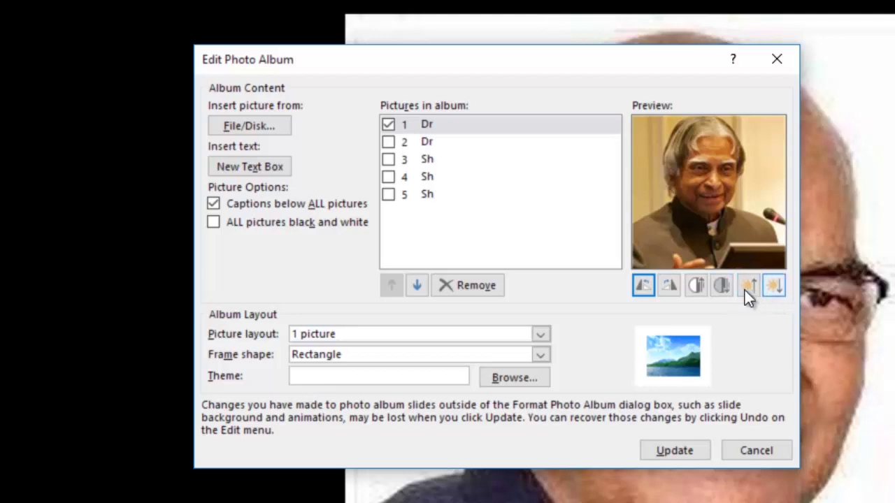
{"action": "left_click", "coordinate": [541, 355]}
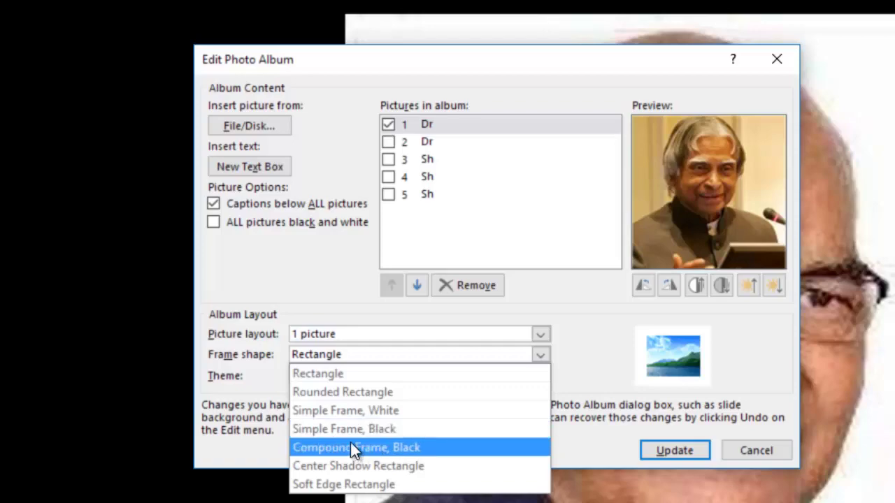
{"action": "left_click", "coordinate": [348, 411]}
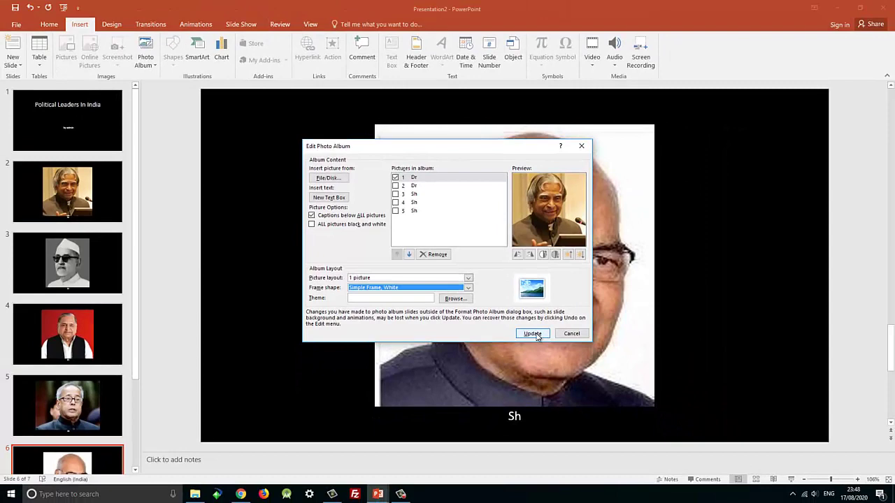
Apply the white frames to the album, then review the framed portraits on slides 2 through 5.
{"action": "left_click", "coordinate": [532, 333]}
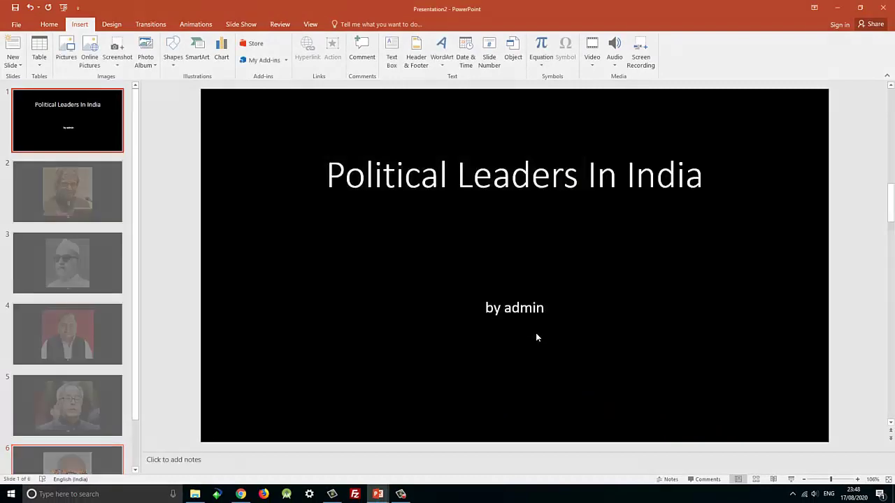
{"action": "left_click", "coordinate": [76, 210]}
{"action": "left_click", "coordinate": [74, 267]}
{"action": "left_click", "coordinate": [74, 327]}
{"action": "left_click", "coordinate": [67, 405]}
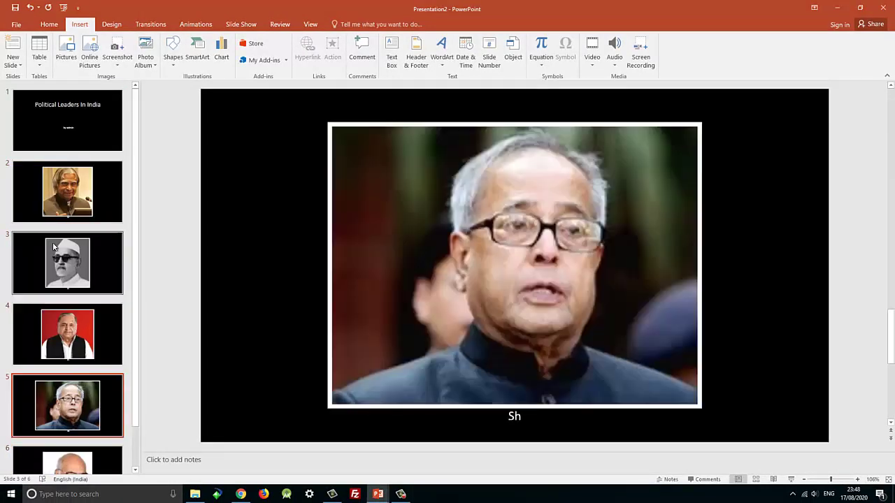